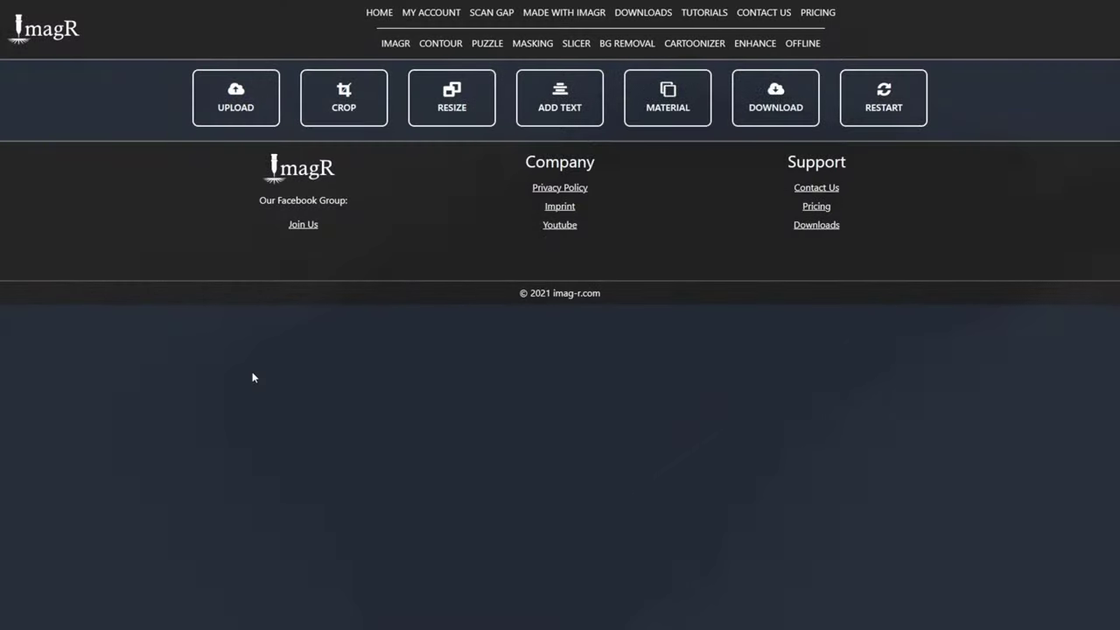
Load car.png and resize it in millimetres to 170 mm wide (170 × 93 mm) at 231 DPI.
left_click(245, 123)
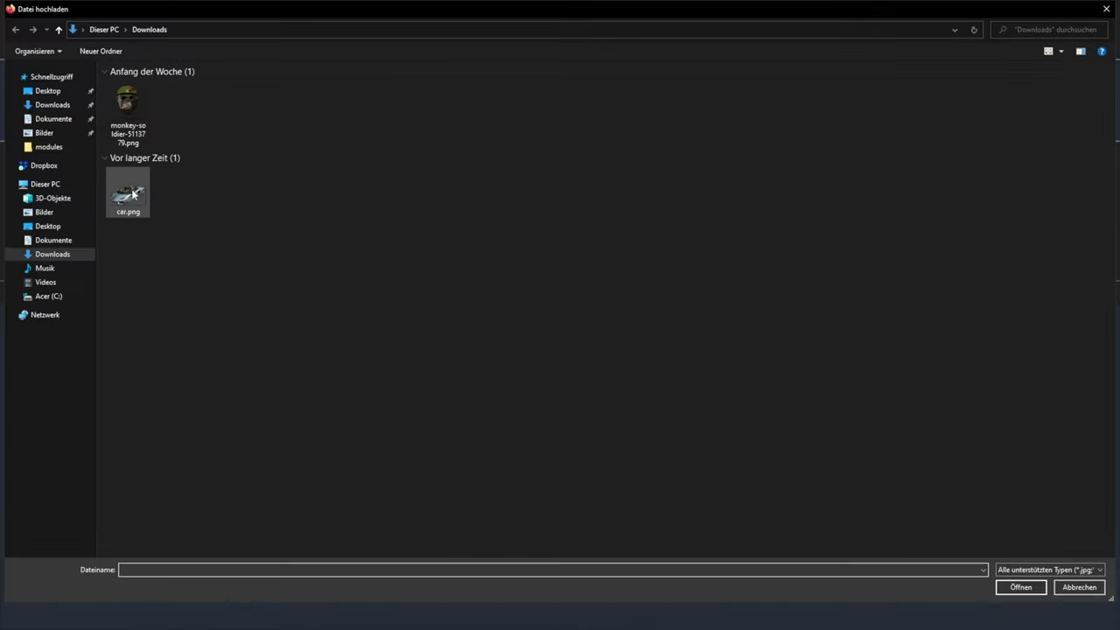
double_click(133, 194)
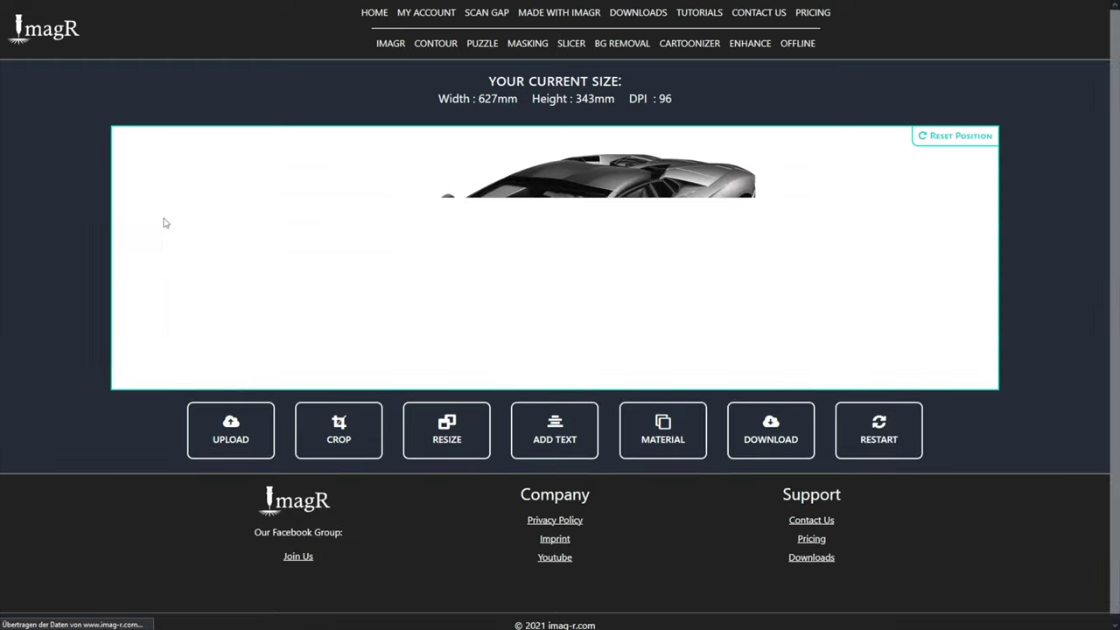
left_click(435, 417)
left_click(588, 246)
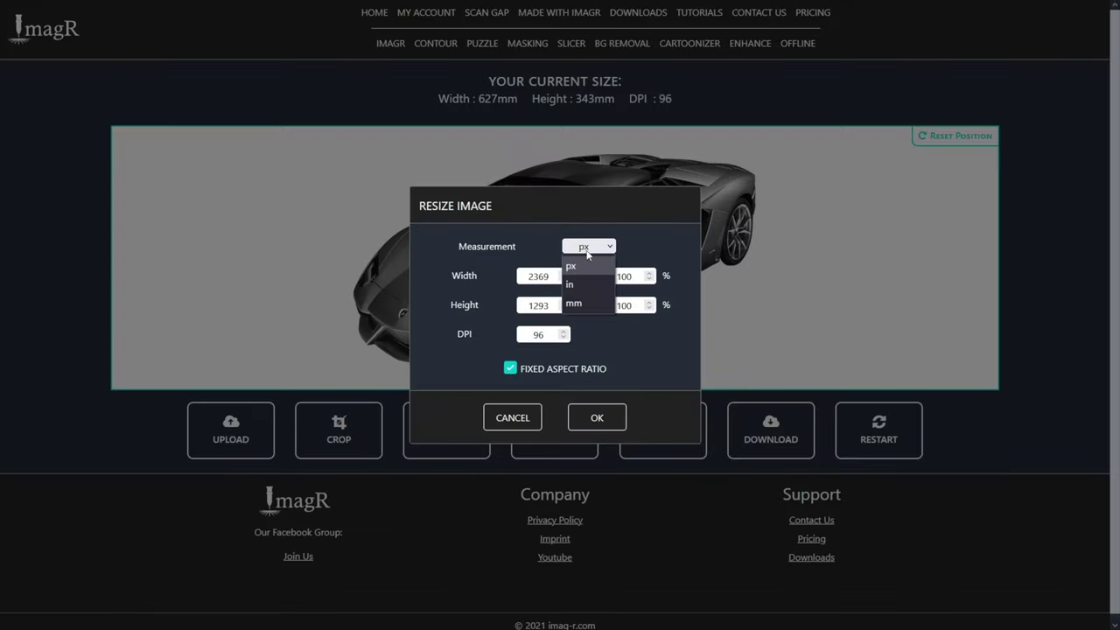
left_click(575, 297)
double_click(539, 275)
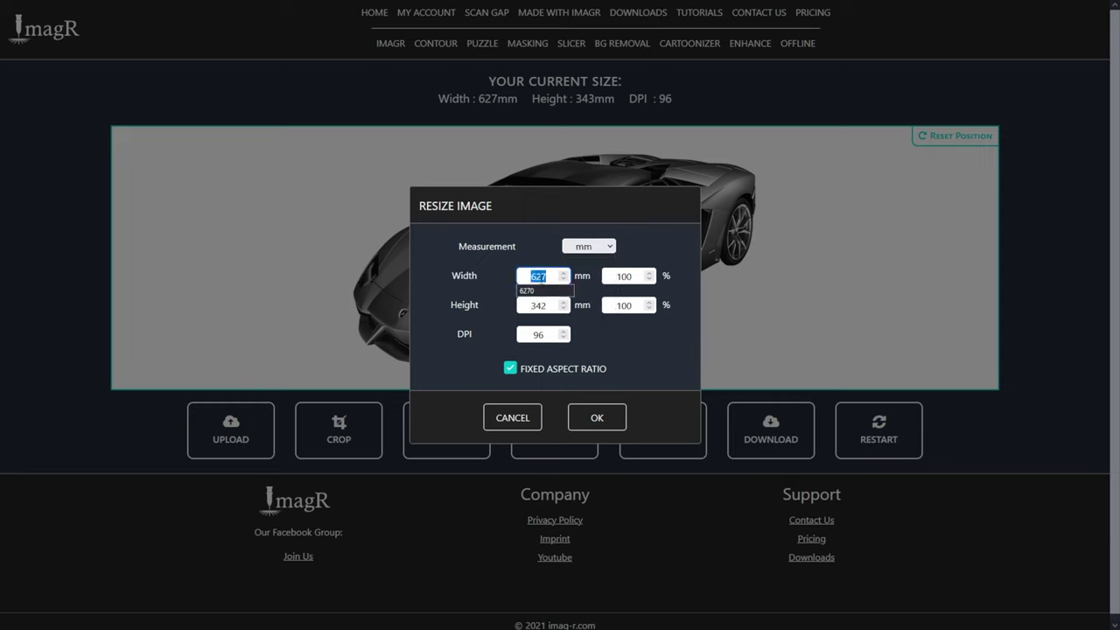
type("170")
key("Tab")
key("Tab")
key("Tab")
key("Tab")
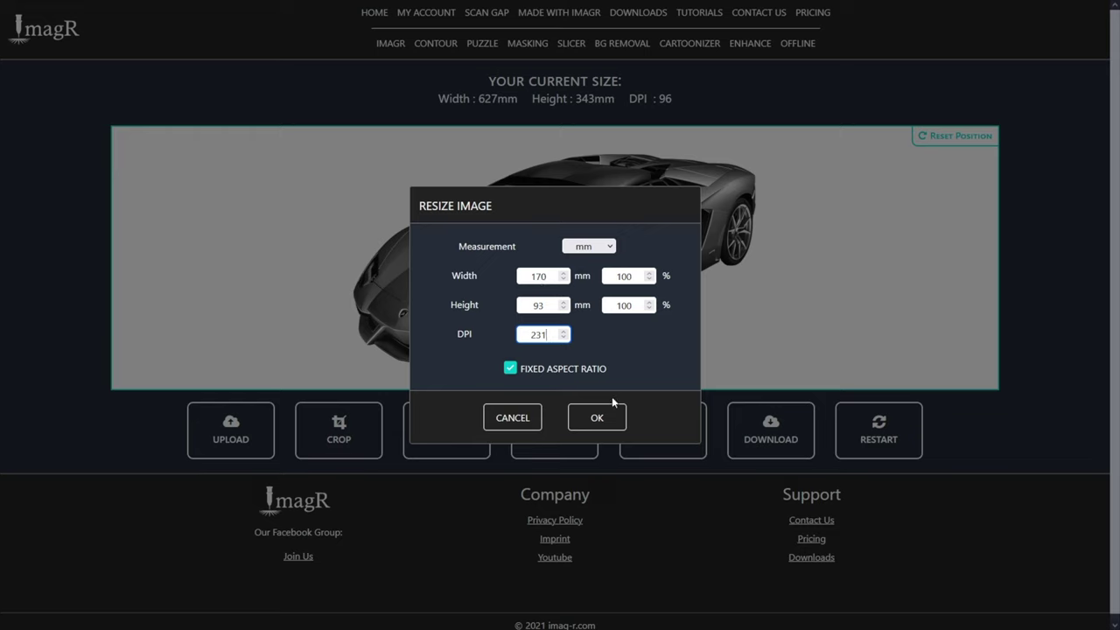
type("231")
left_click(600, 419)
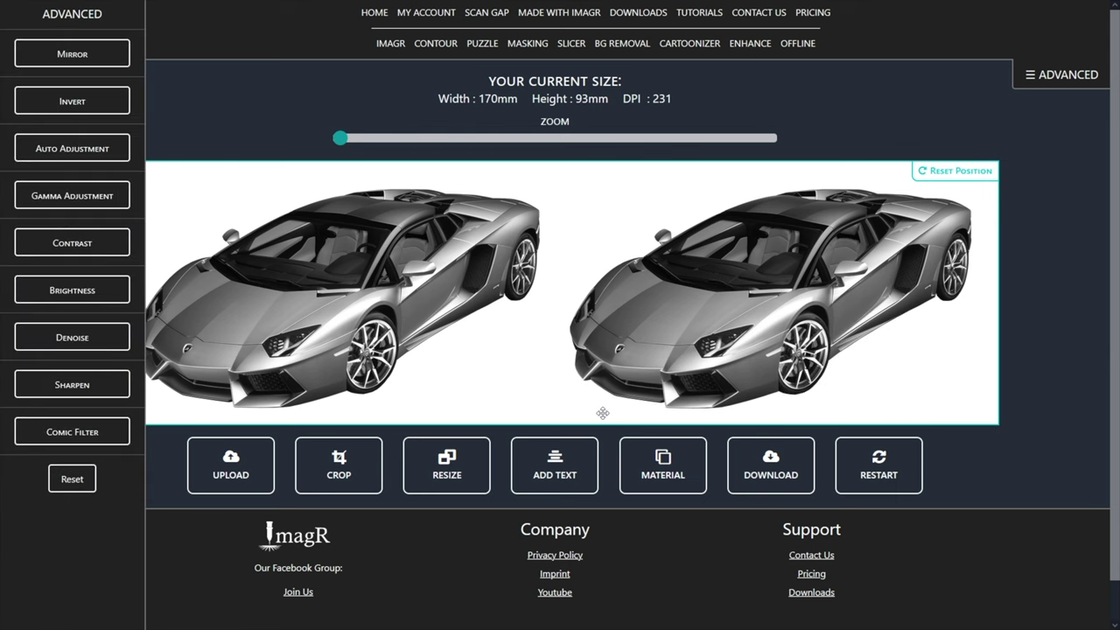
Apply the CO2/2 Glass material preset to the car image.
left_click(663, 464)
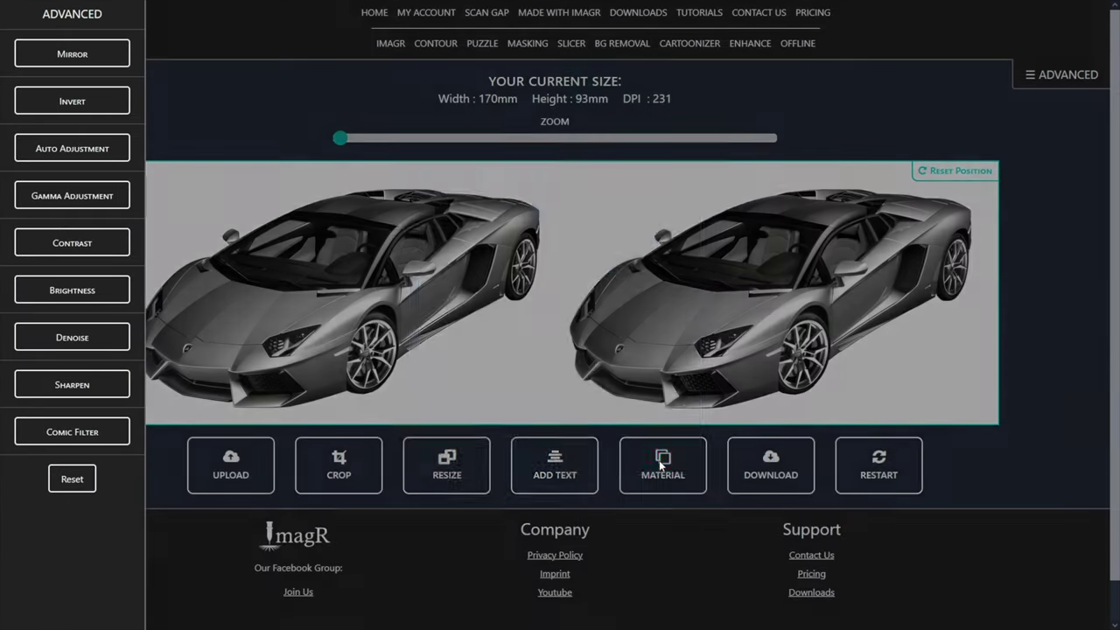
left_click(592, 215)
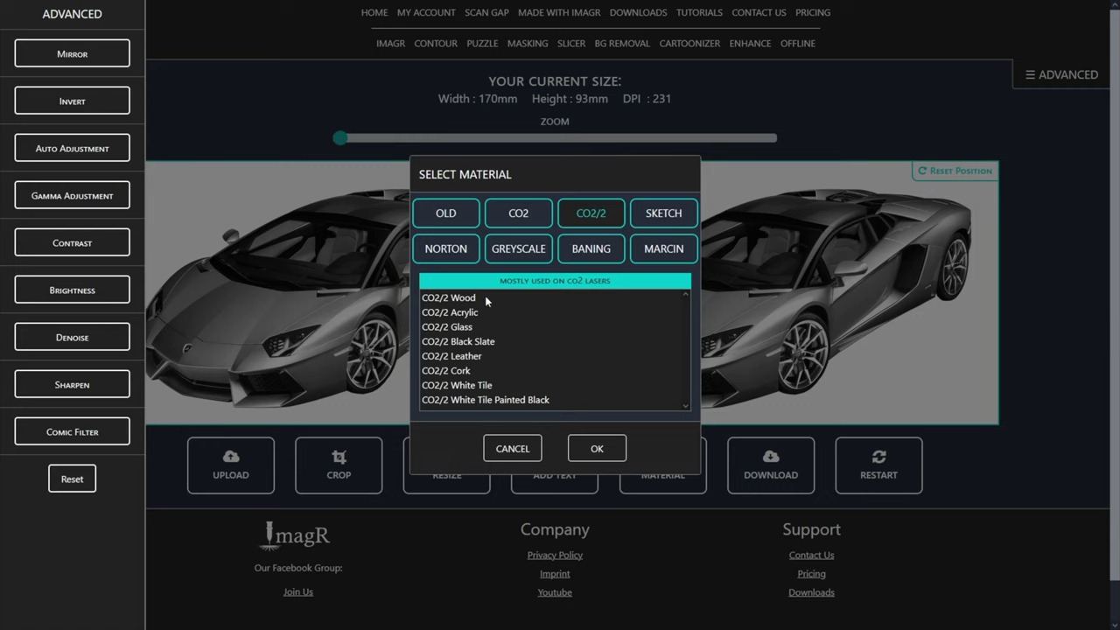
left_click(471, 327)
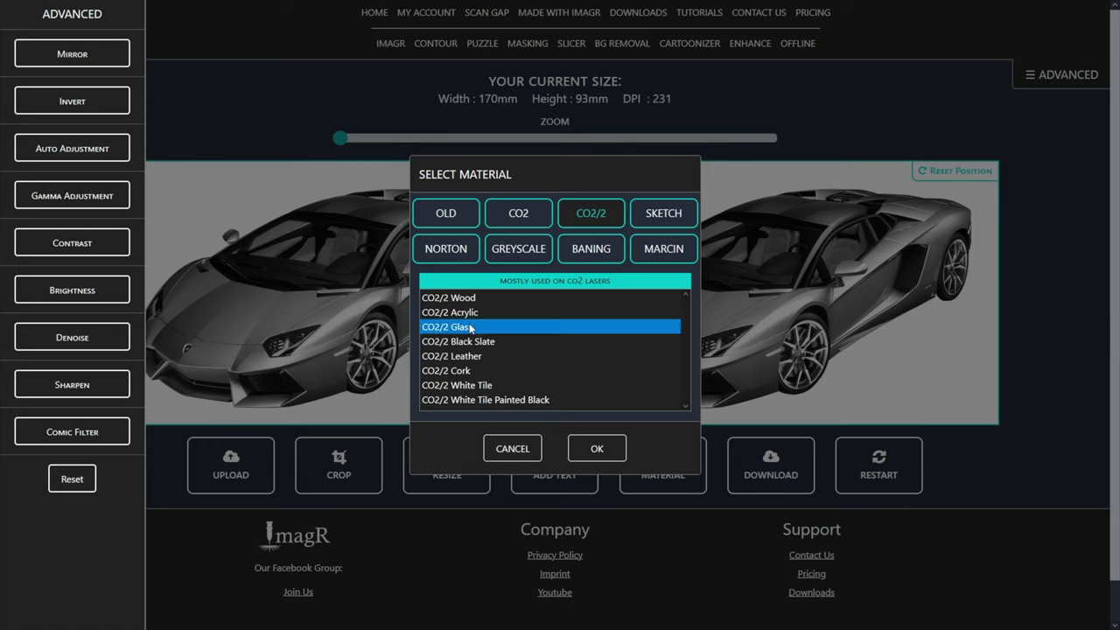
left_click(601, 457)
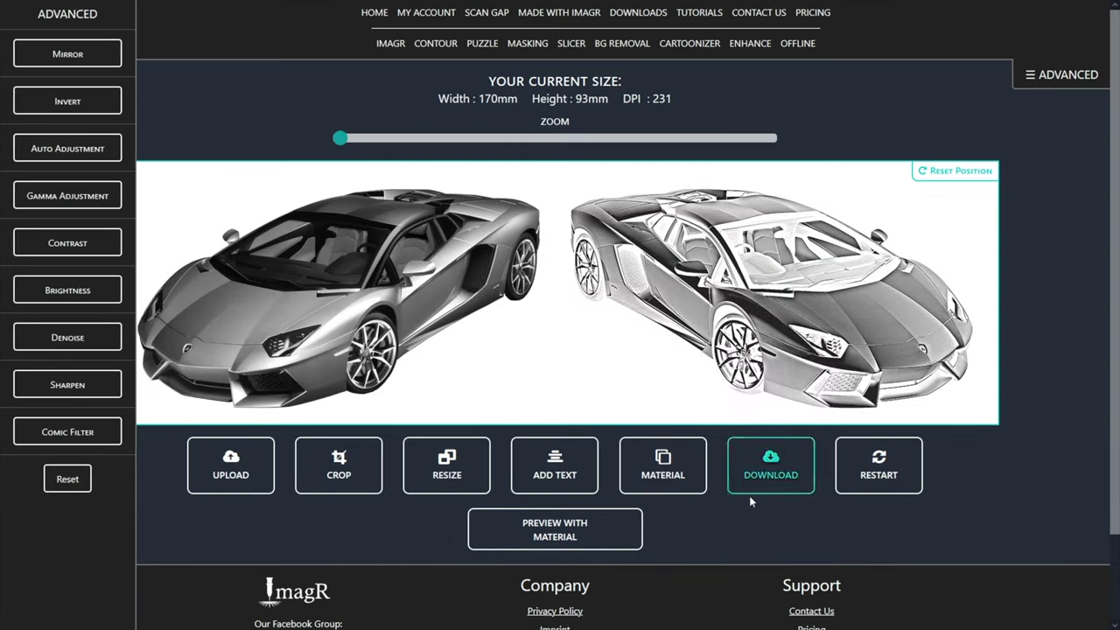
Download the processed car as car2500.bmp and restart the editor for a new upload.
left_click(771, 464)
left_click_drag(594, 345, 583, 287)
left_click(621, 284)
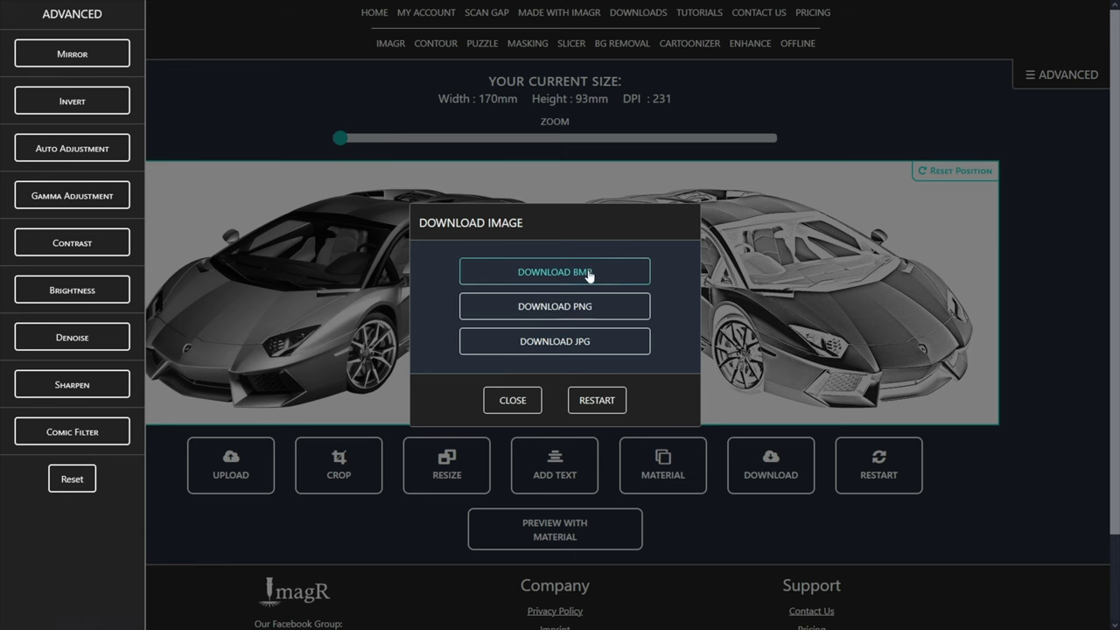
left_click(588, 277)
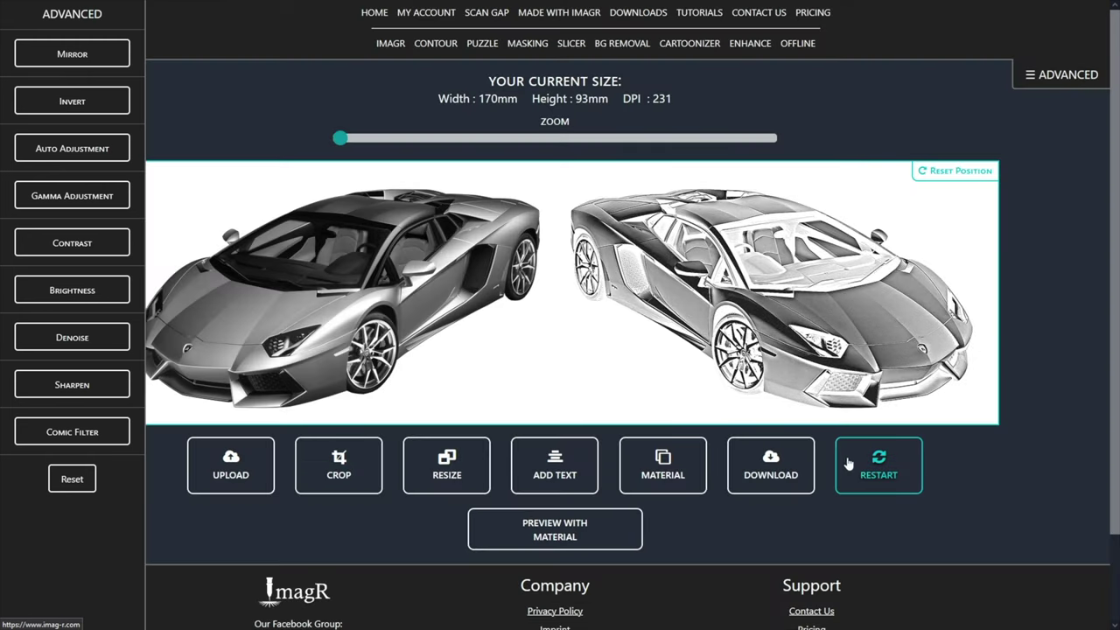
left_click(853, 455)
Load the monkey image, set its height to 170 mm, apply the glass material and download it.
left_click(236, 98)
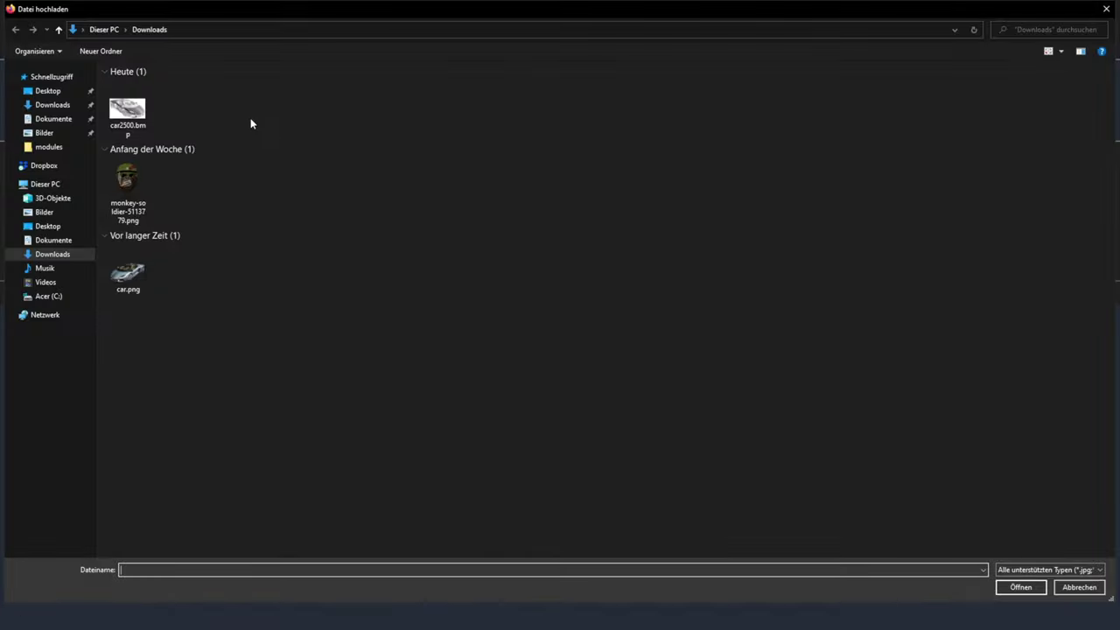
double_click(133, 184)
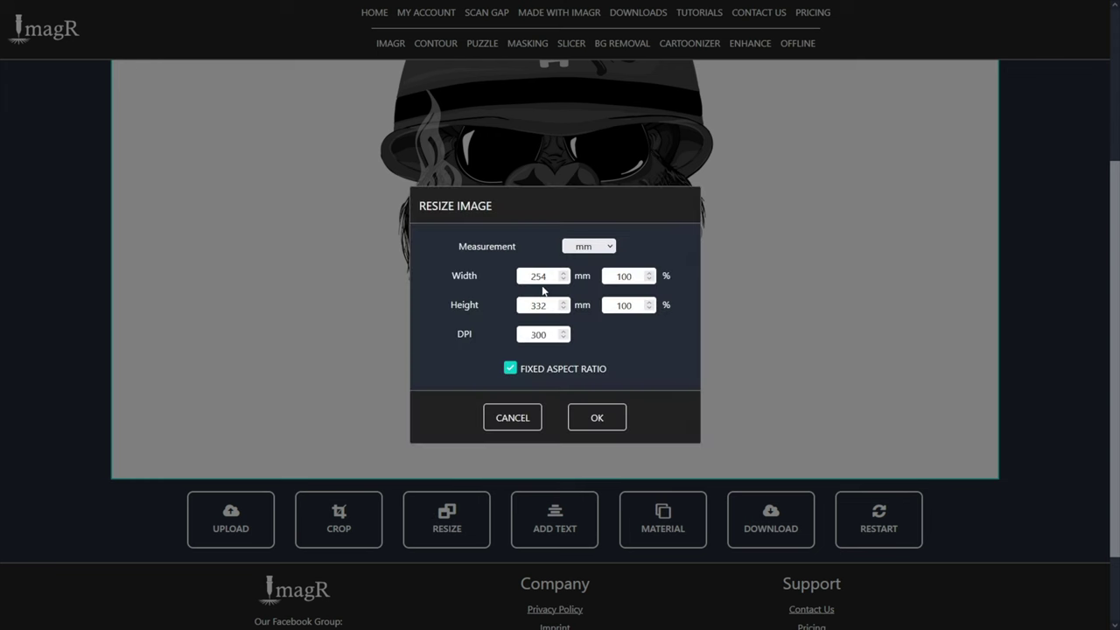
double_click(539, 305)
type("170")
left_click(599, 416)
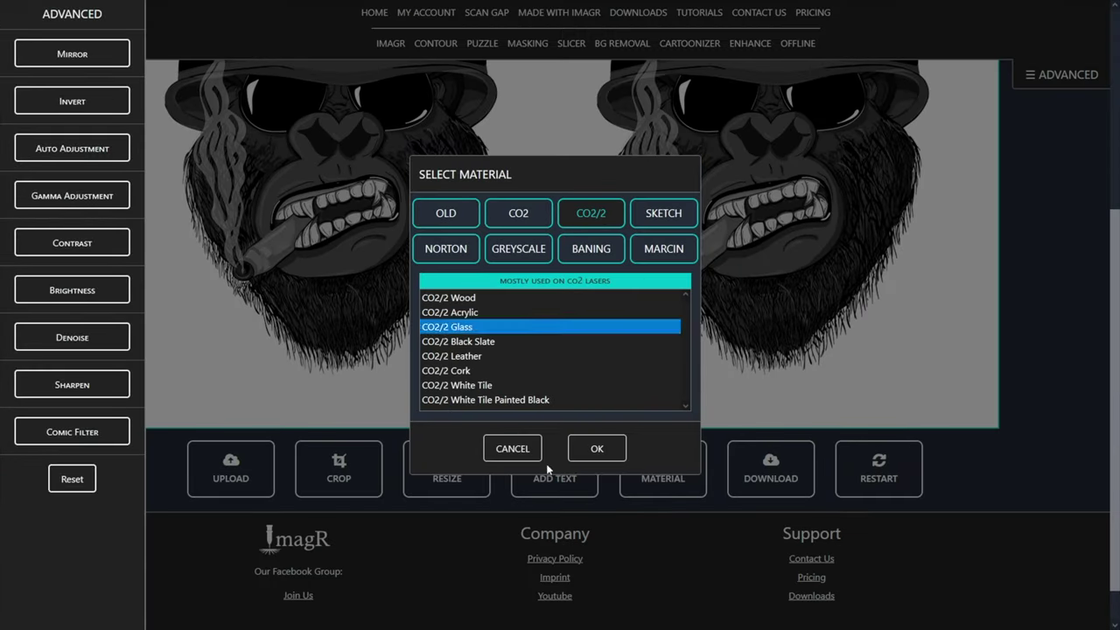
left_click(602, 451)
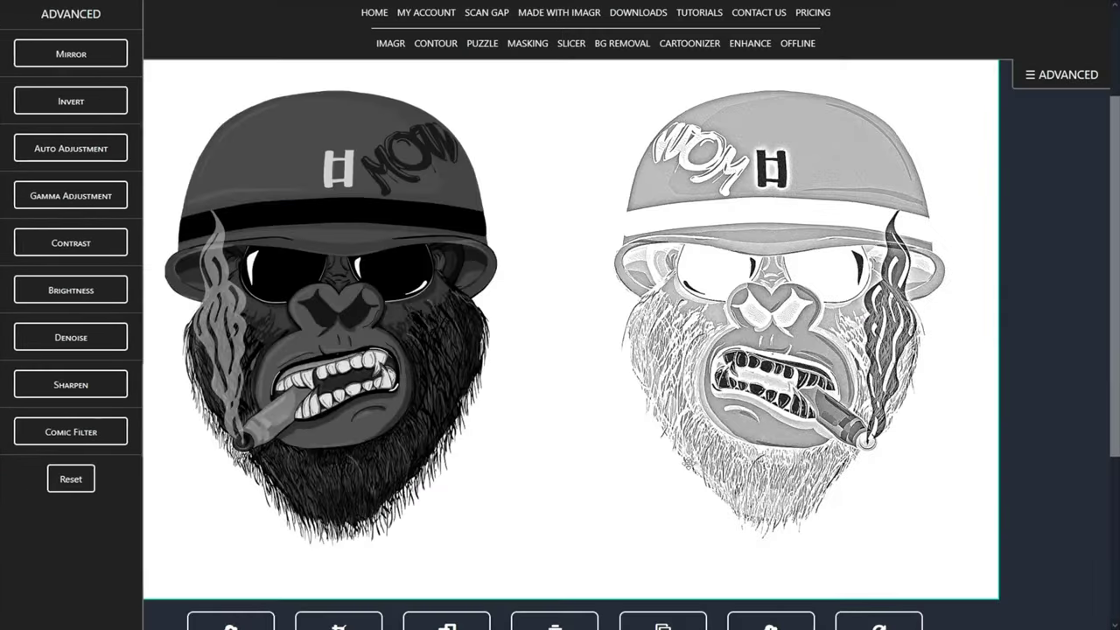
left_click(804, 263)
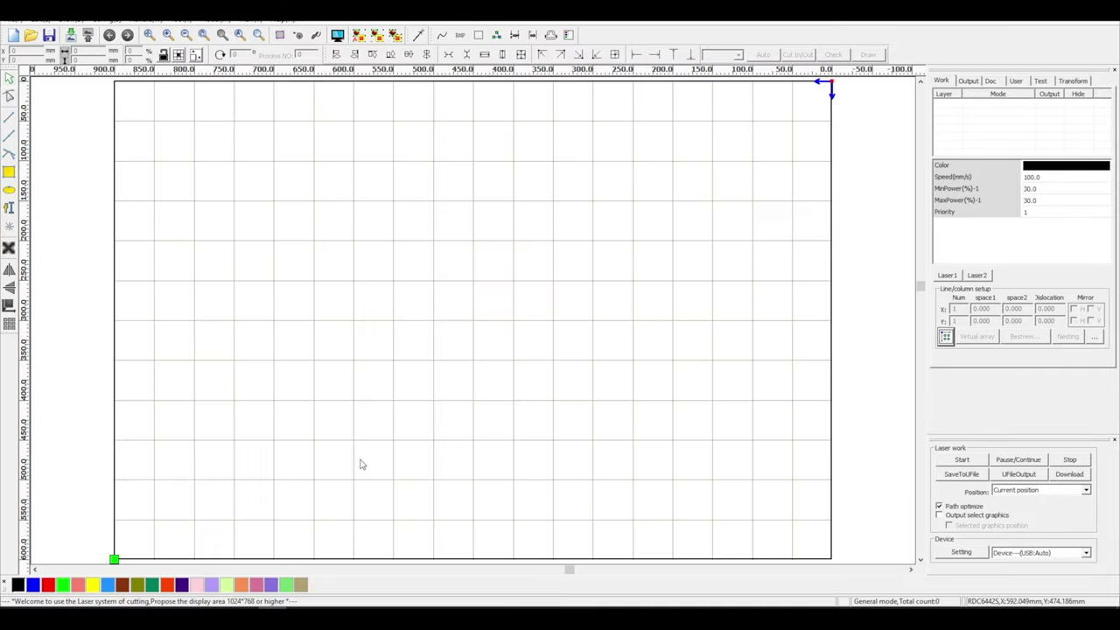
Import the processed monkey BMP into RDWorks.
key("ctrl+i")
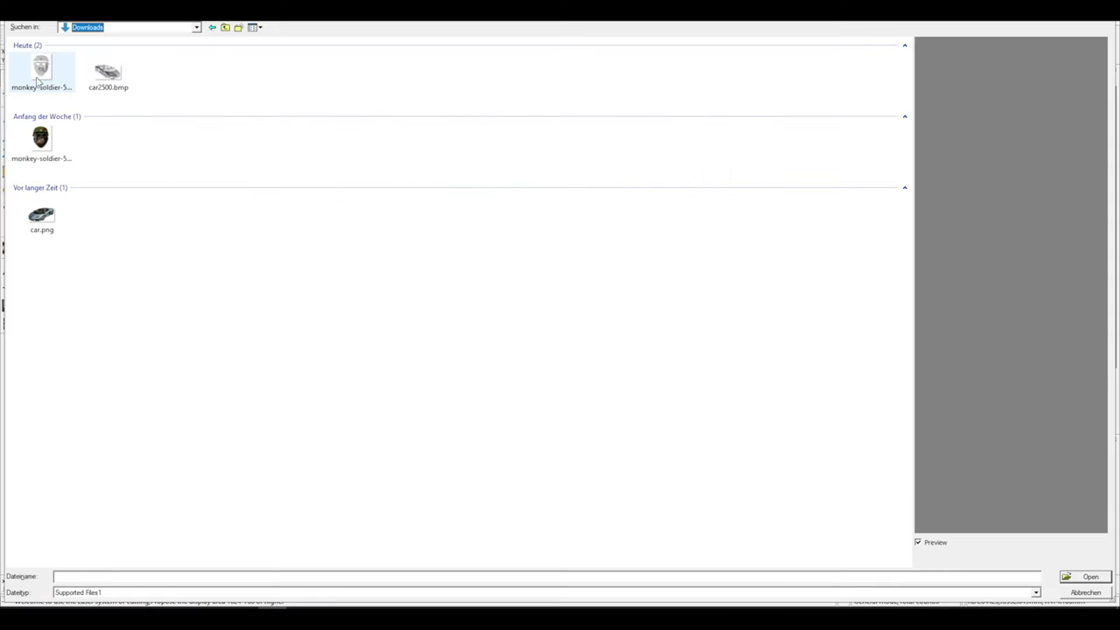
double_click(39, 75)
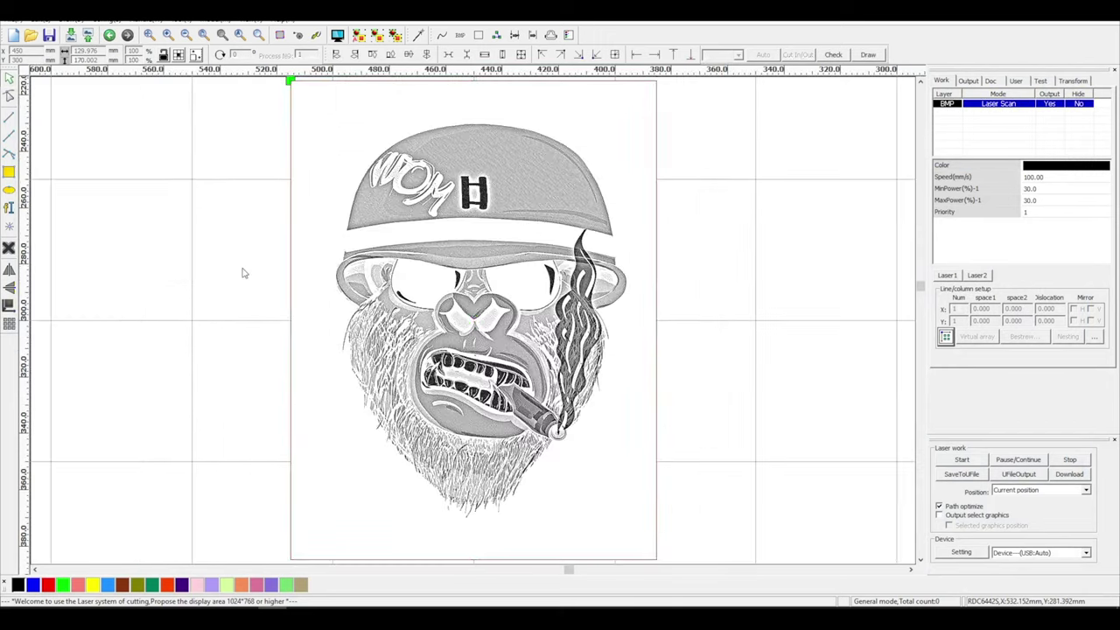
scroll(243, 273, "down", 2)
Draw a 130 × 180 mm rectangle on the red cut layer and center it over the monkey image.
left_click(9, 171)
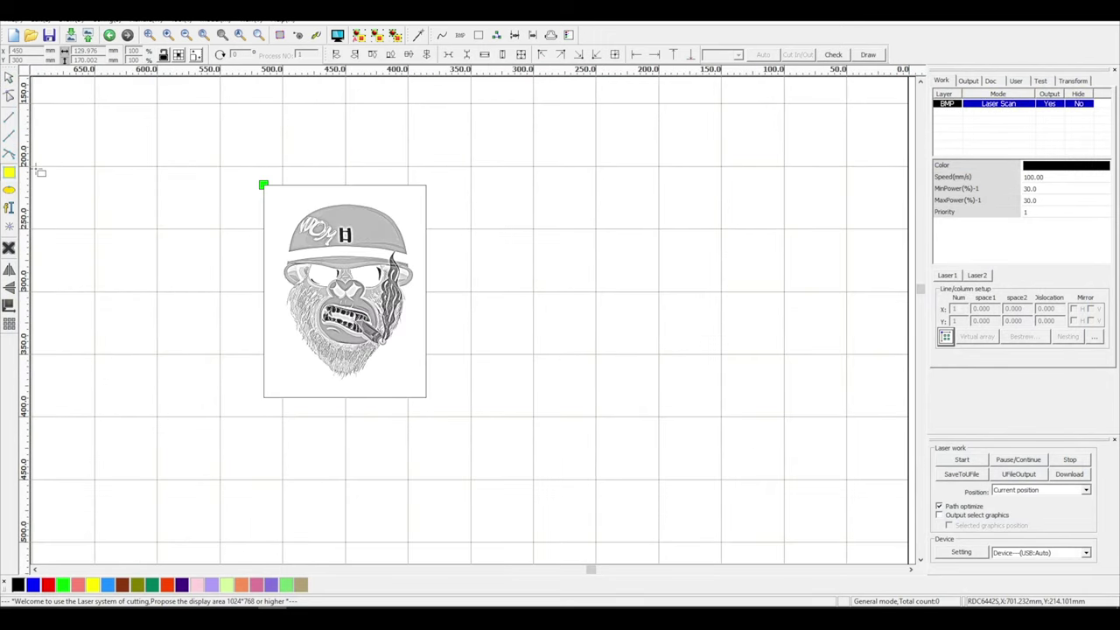
left_click_drag(94, 163, 248, 386)
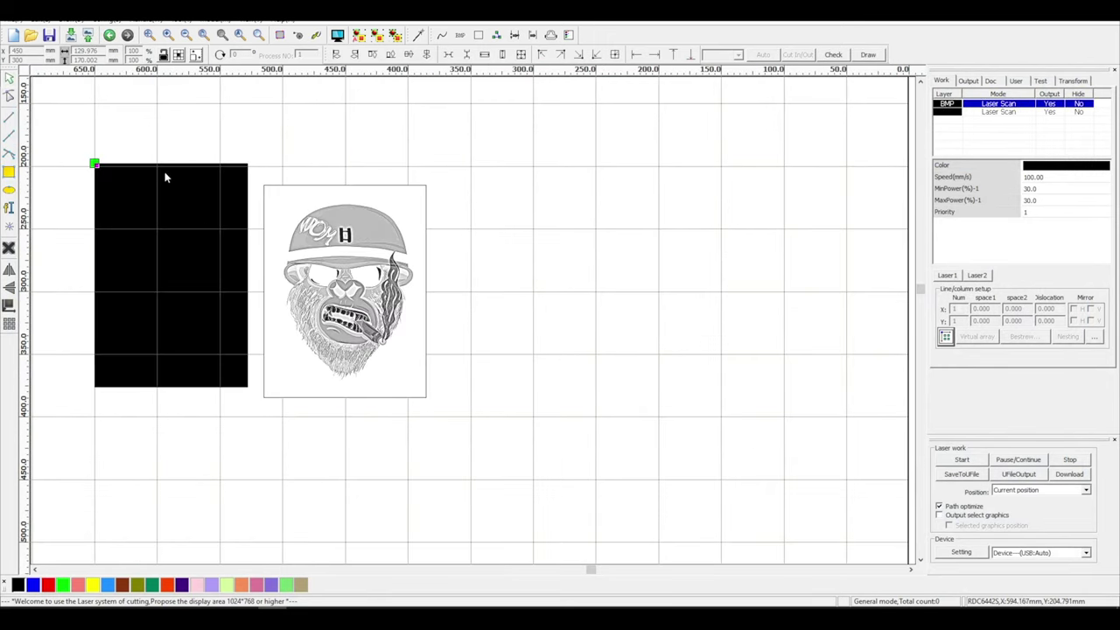
left_click(163, 175)
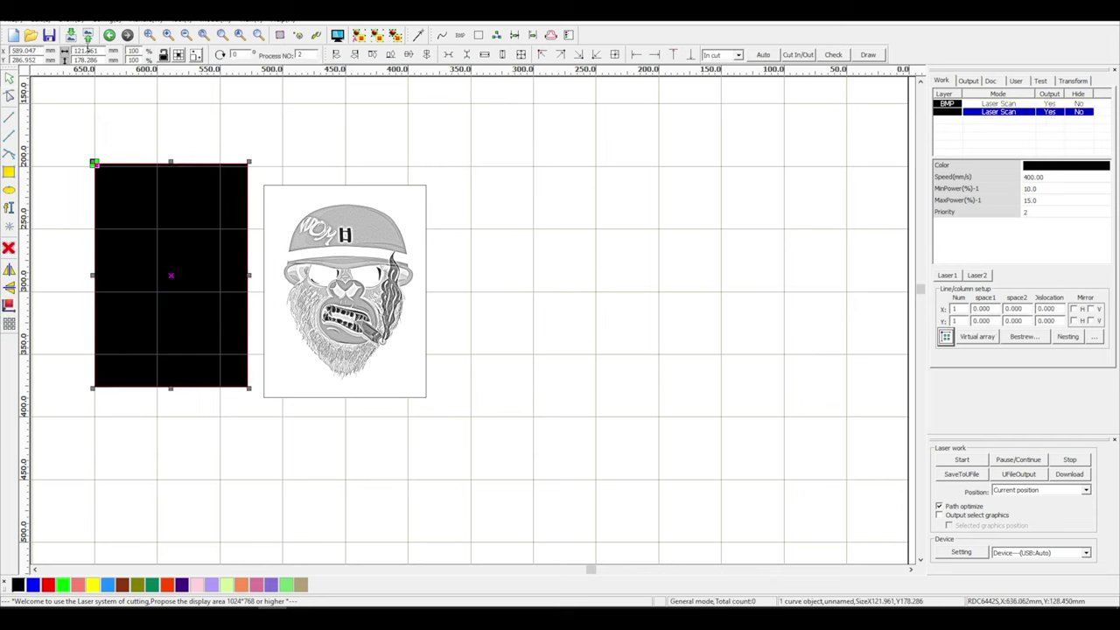
type("130")
key("Tab")
type("180")
key("Return")
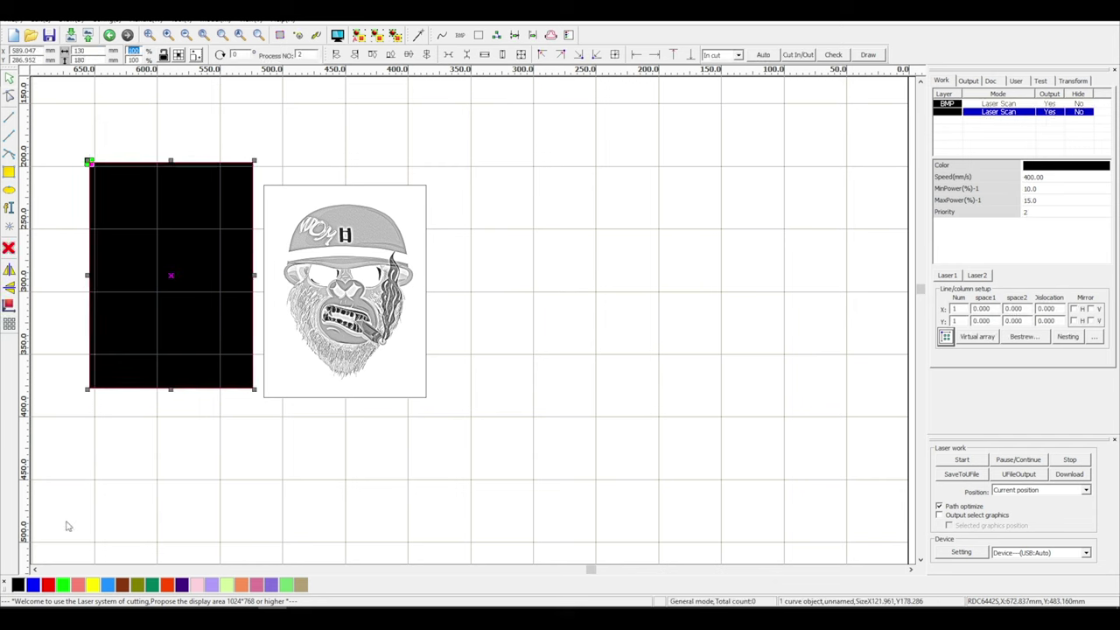
left_click(48, 584)
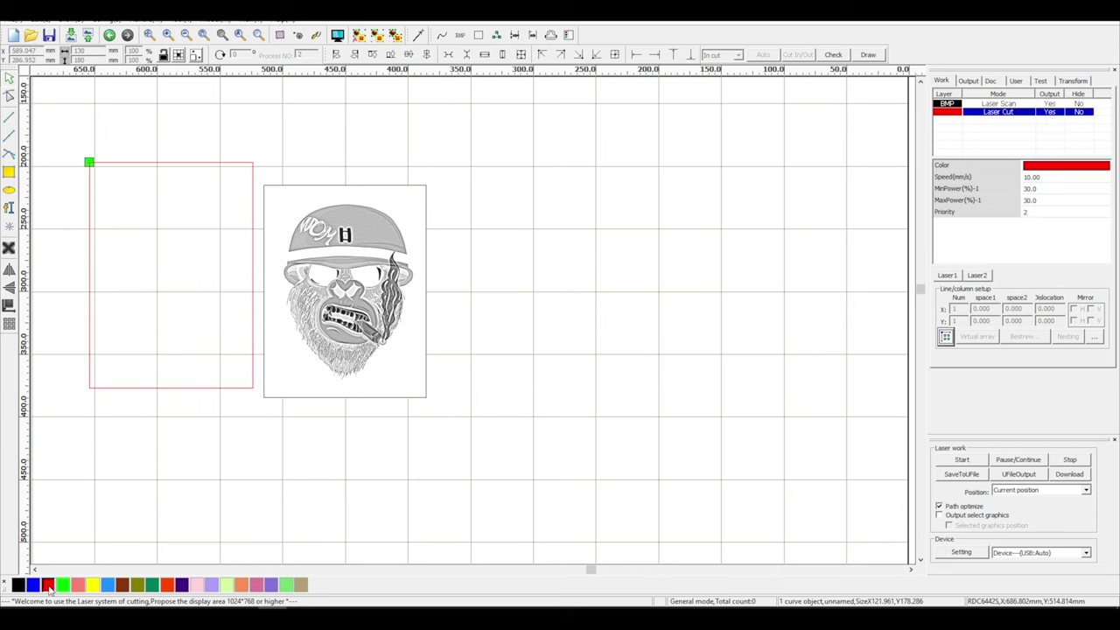
left_click(158, 388)
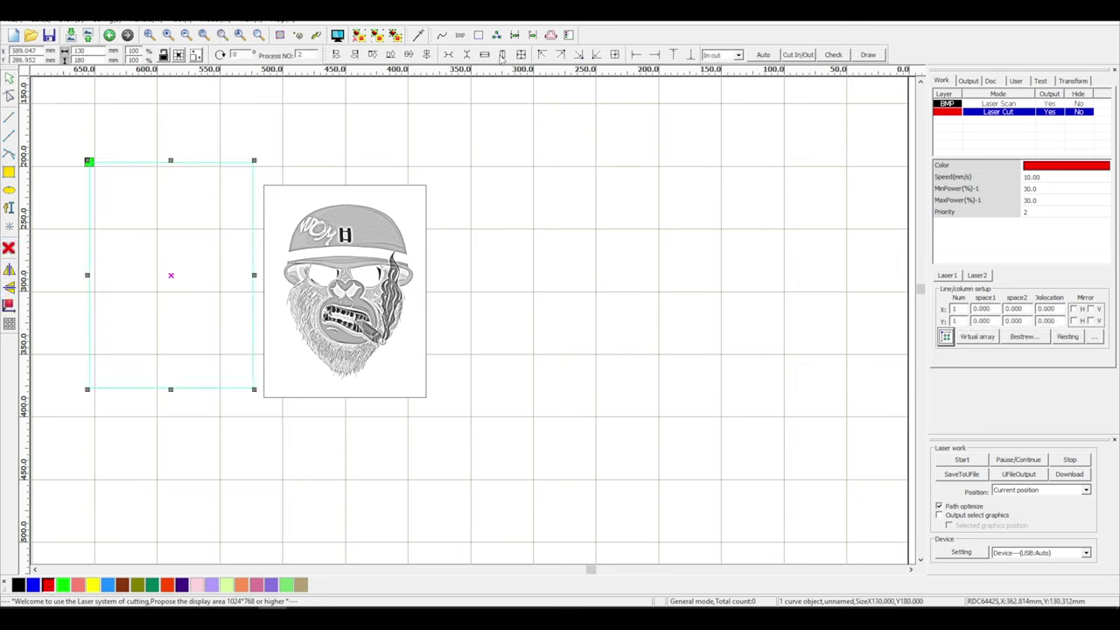
left_click(615, 55)
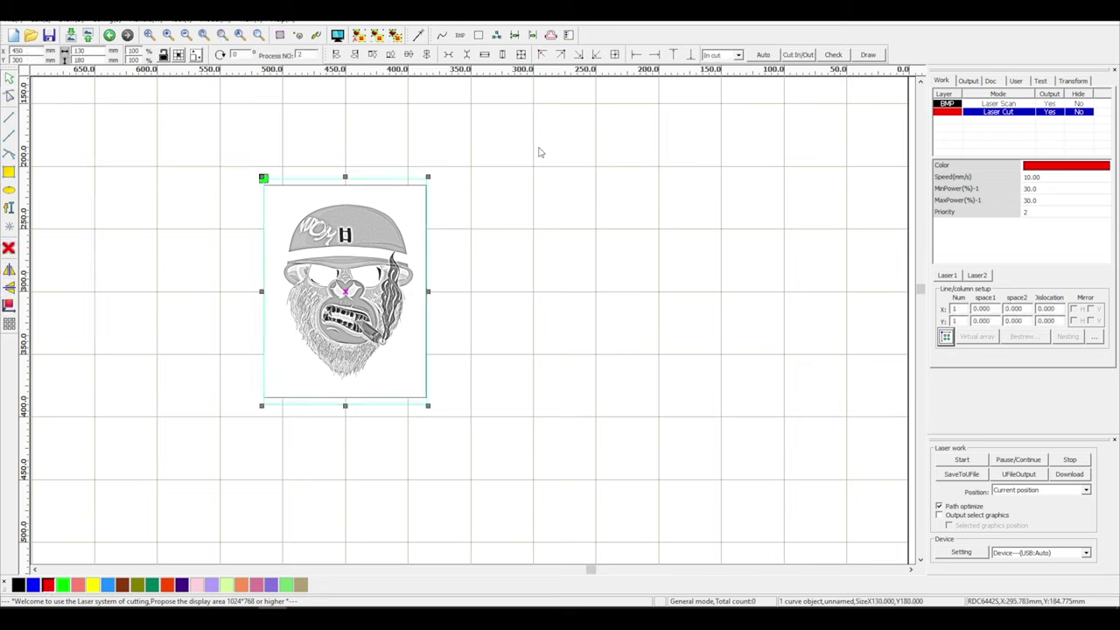
Set the cut layer to 50 mm/s speed with 10% minimum and maximum power.
left_click(540, 153)
scroll(540, 153, "up", 2)
left_click(1041, 178)
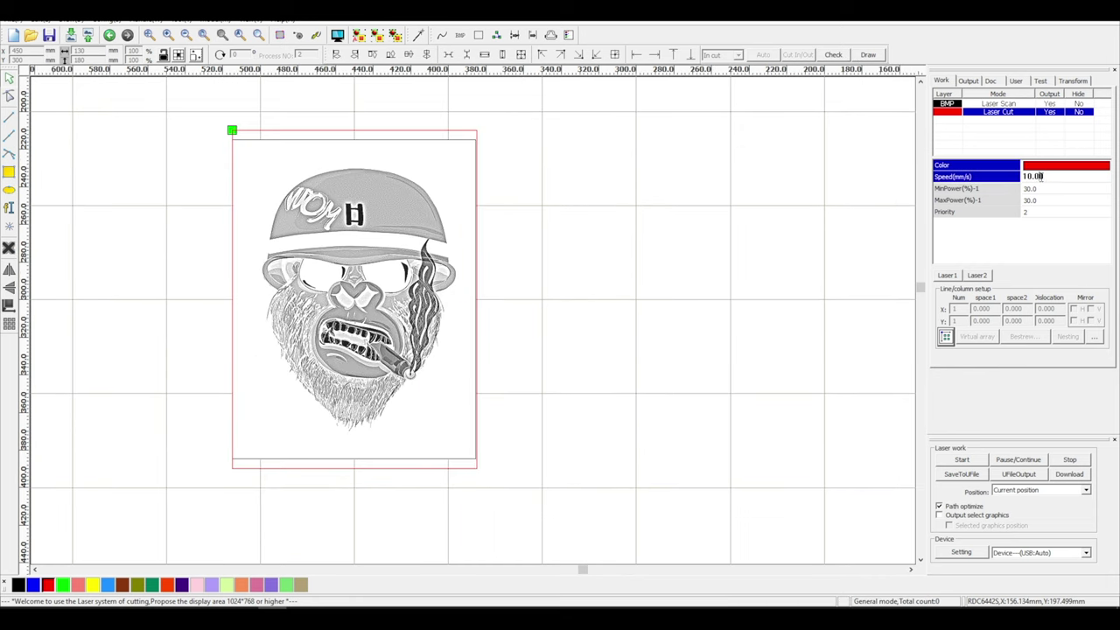
type("50")
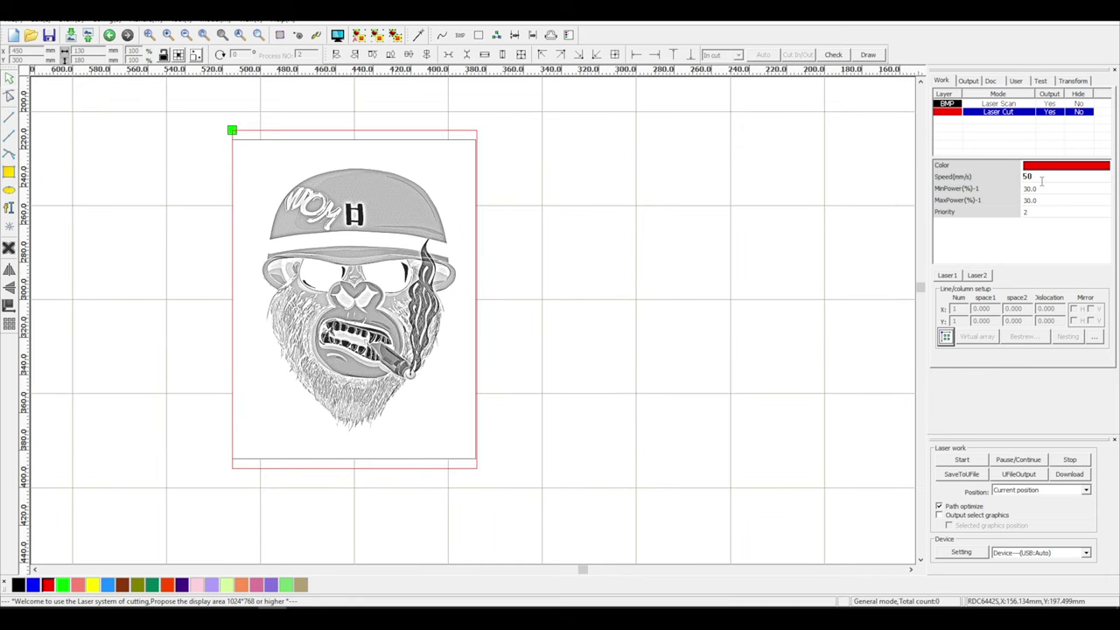
left_click(1039, 187)
type("10")
left_click(1040, 200)
type("10")
Set the BMP scan layer to 500 mm/s with 12% minimum and maximum power and confirm.
left_click(995, 105)
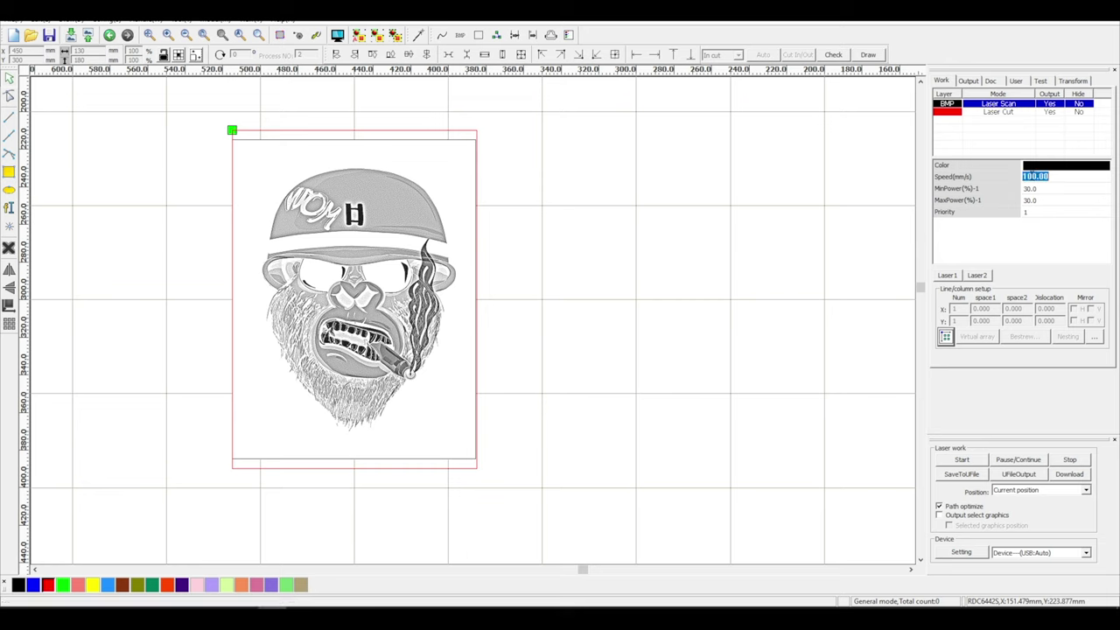
left_click(1031, 189)
type("12")
left_click(1031, 200)
type("12")
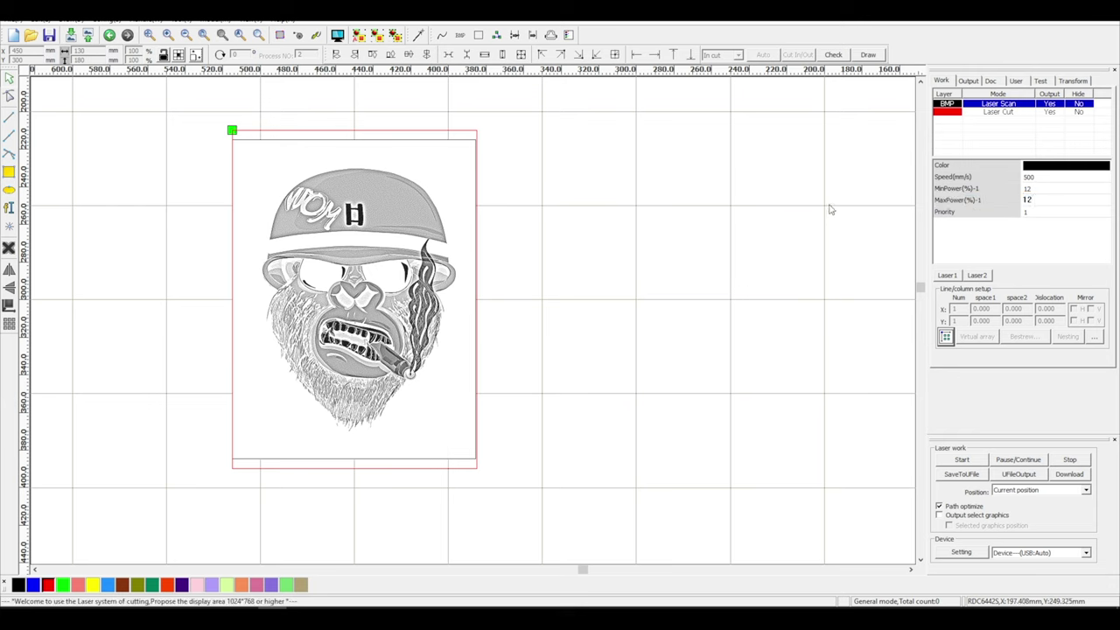
double_click(980, 105)
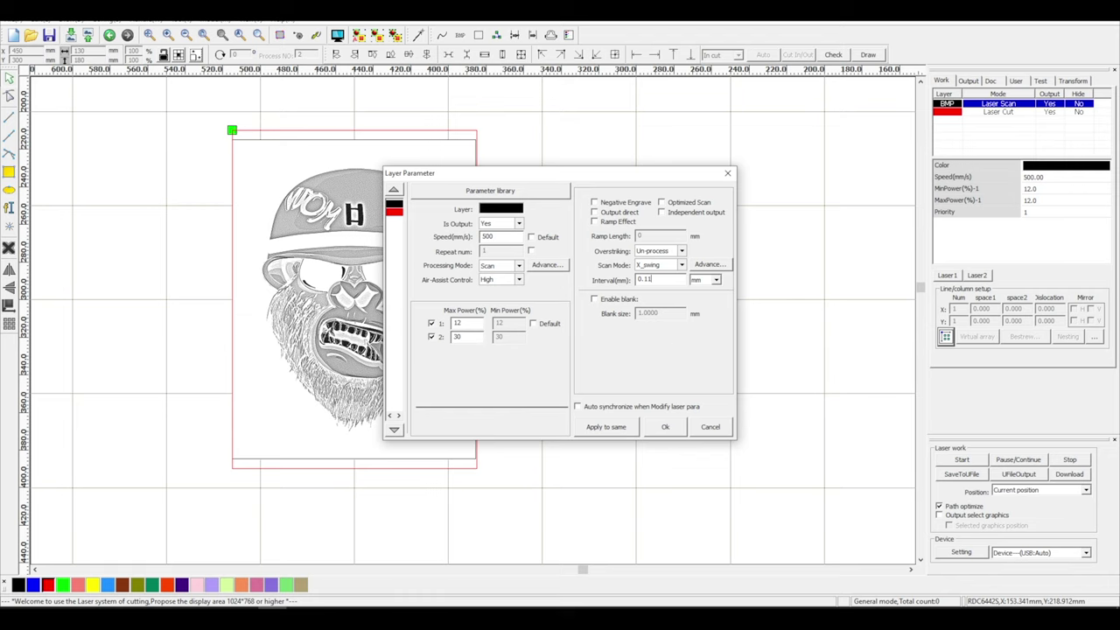
left_click(665, 427)
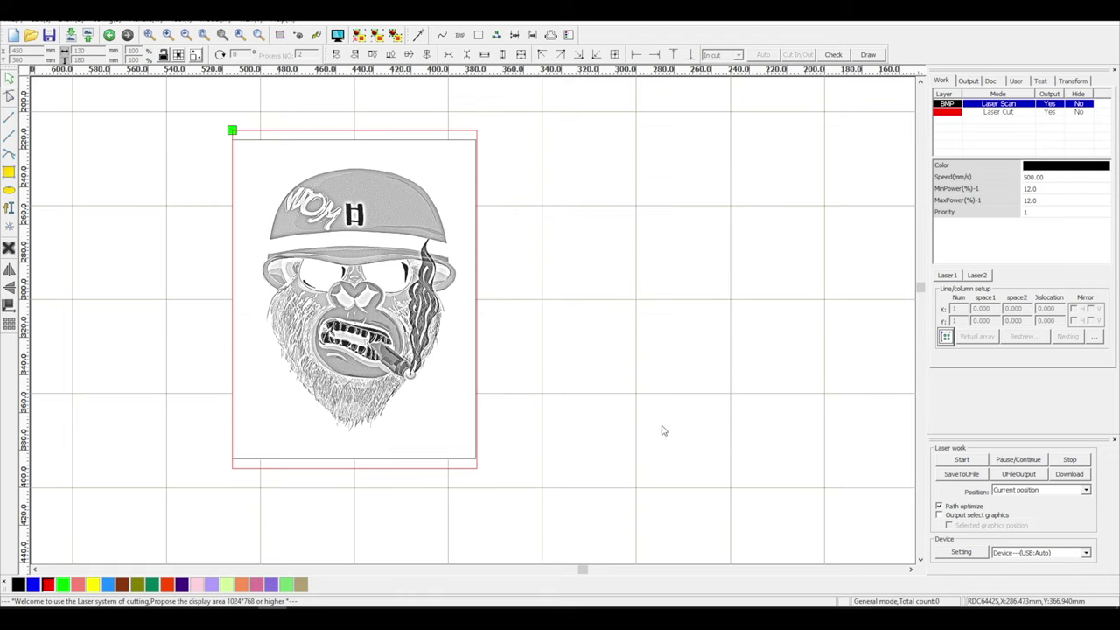